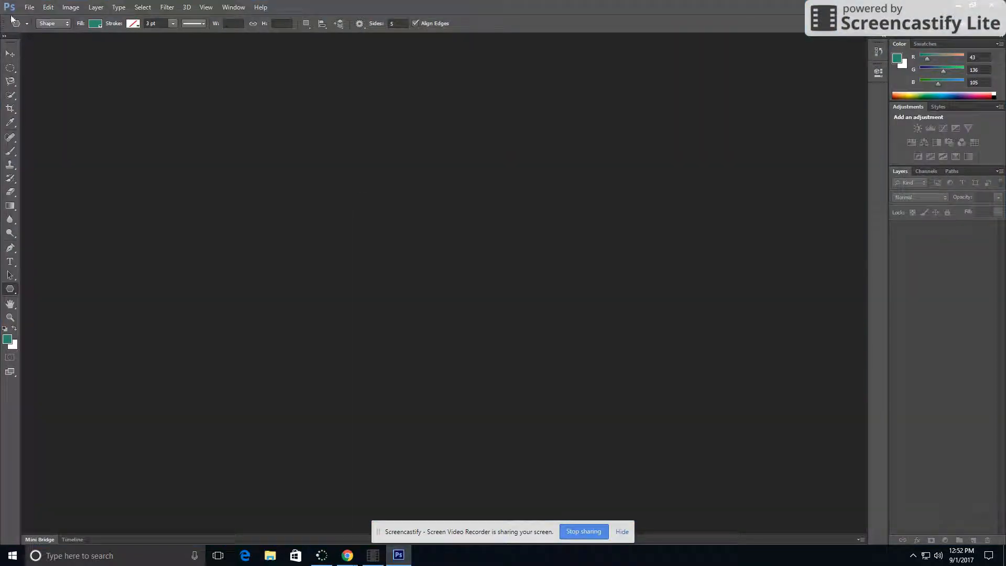
Step: Create a new blank document with a white background
left_click(29, 7)
left_click(33, 20)
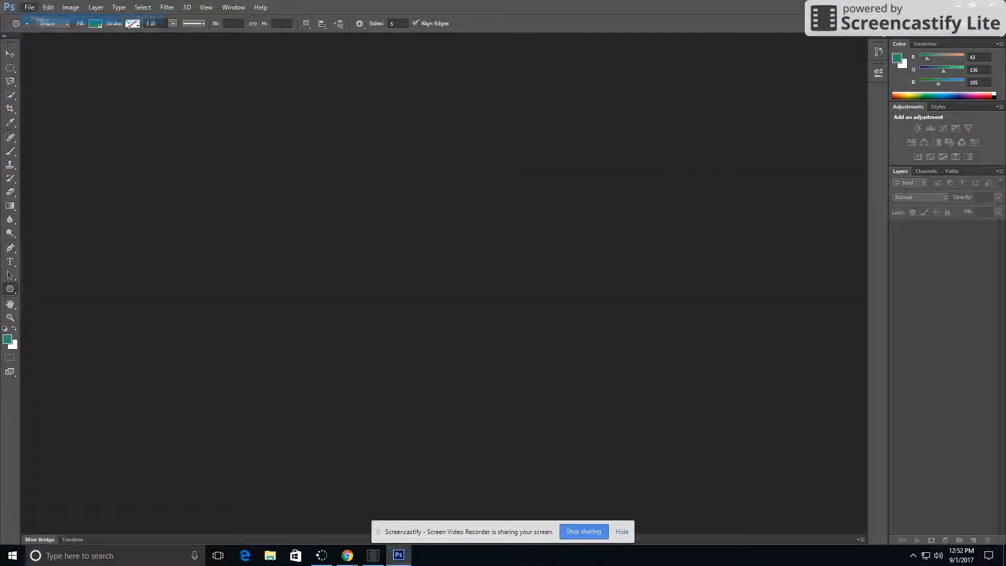
left_click(525, 198)
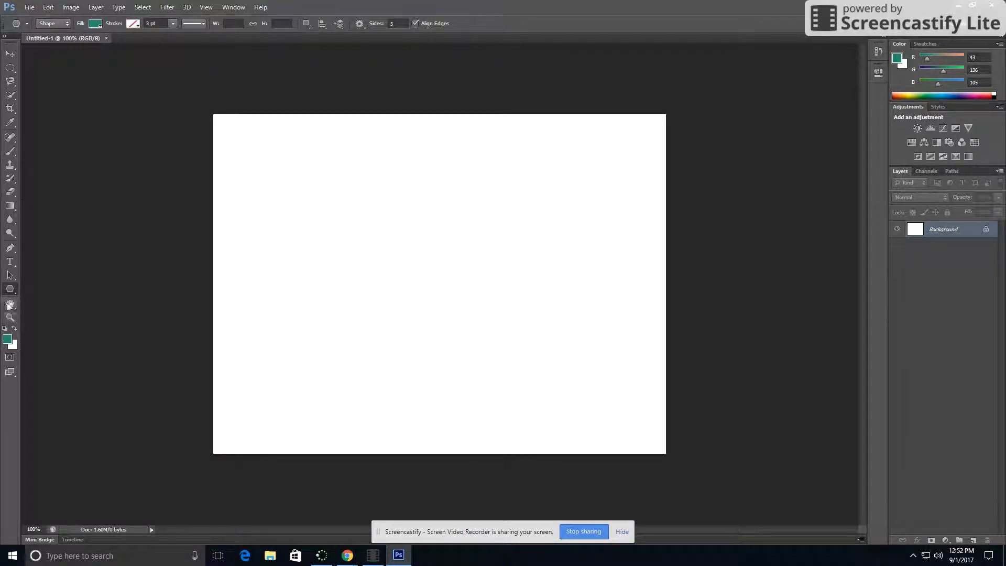
Step: Draw two separate rectangles, about 404 by 181 px and 300 by 125 px, and a square of about 159 px with the Rectangle tool
right_click(10, 289)
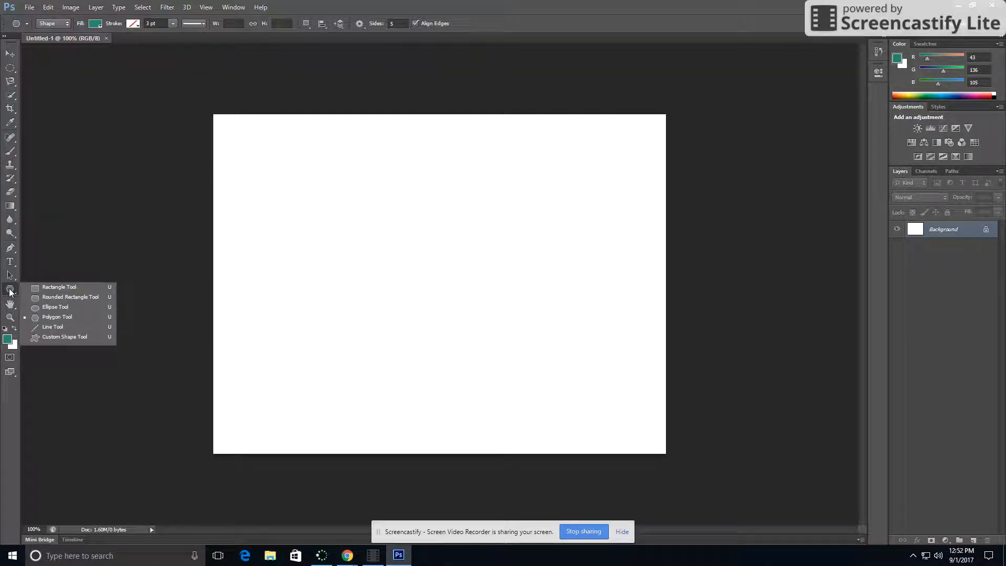
left_click(48, 290)
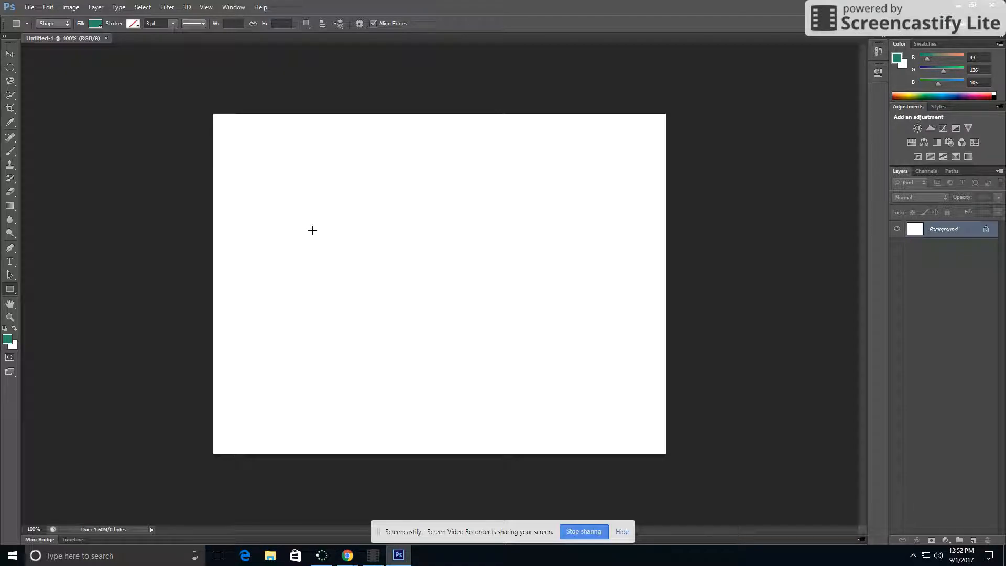
left_click_drag(272, 195, 484, 291)
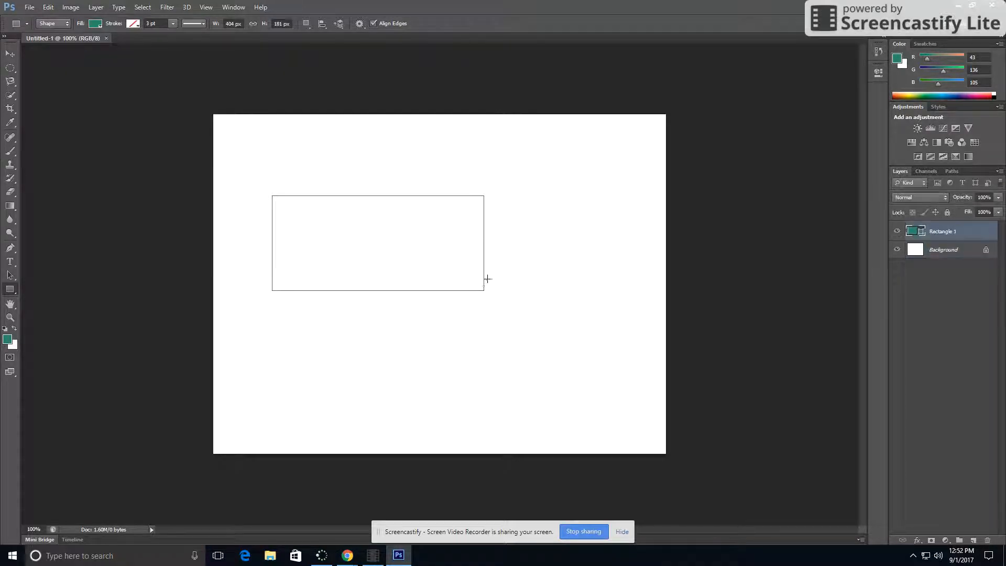
left_click_drag(568, 339, 411, 405)
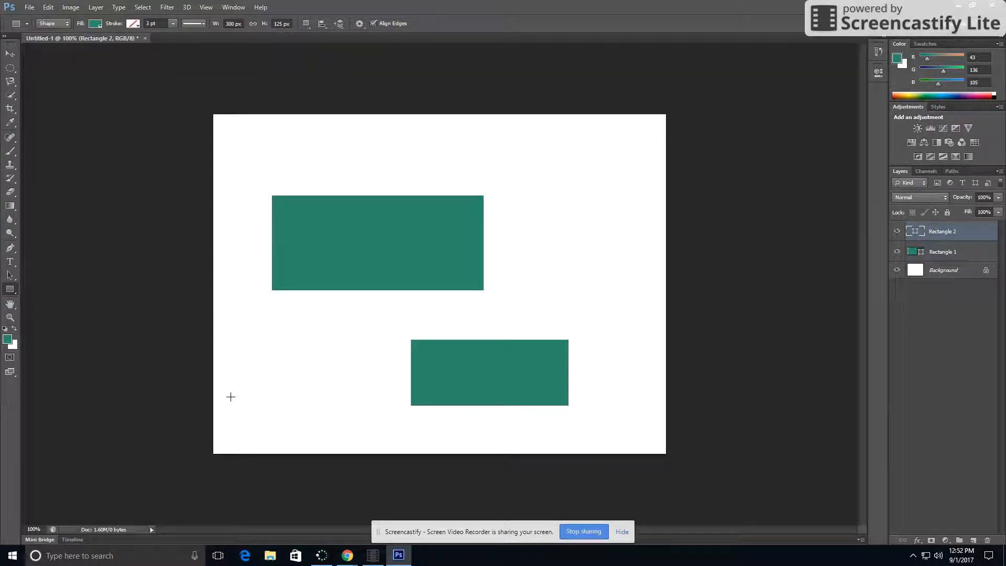
left_click_drag(252, 345, 370, 428)
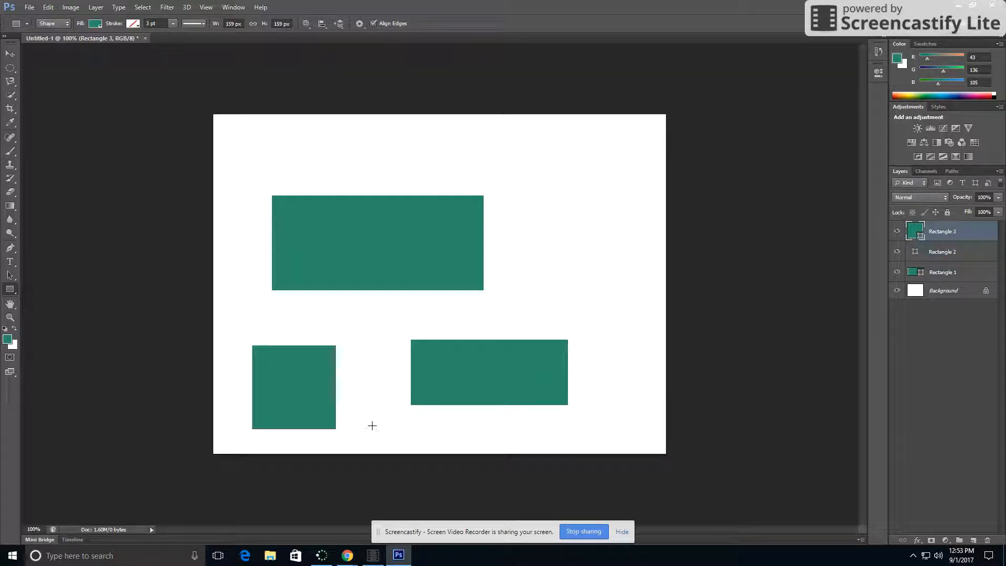
Step: Draw a rounded rectangle of about 459 by 196 px with a 62 px radius and another of about 267 by 111 px with a 10 px radius
left_click(10, 289)
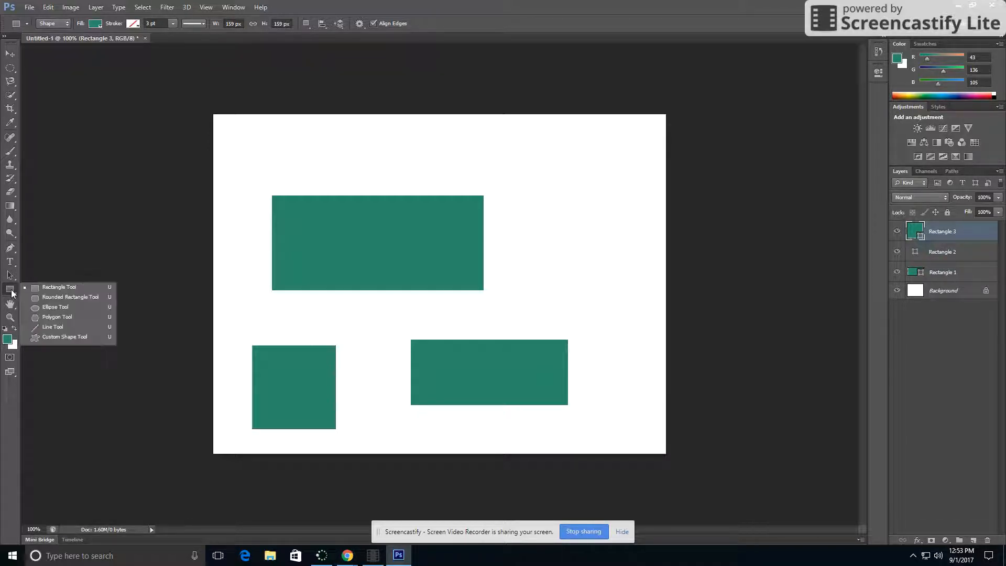
left_click(58, 297)
left_click_drag(319, 159, 559, 263)
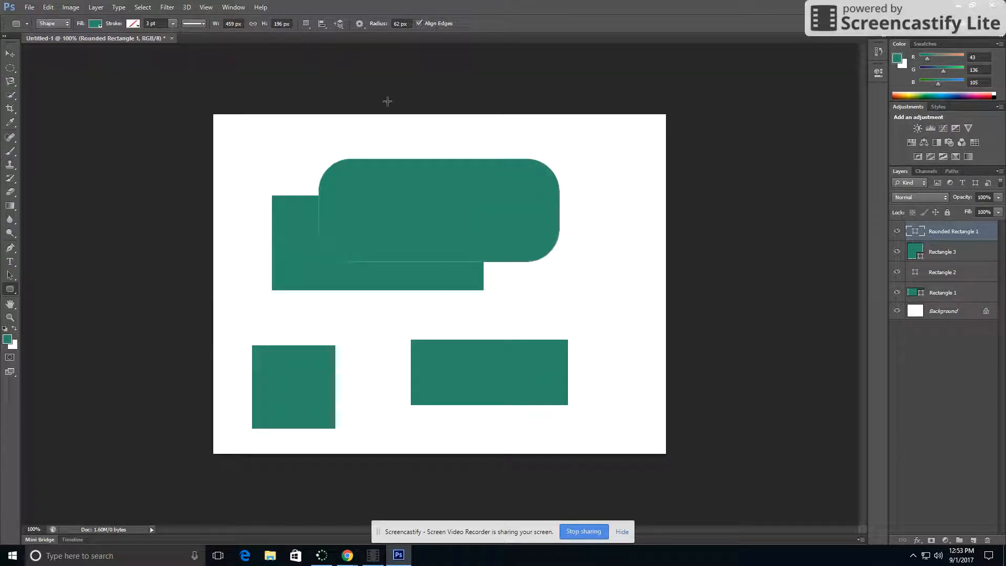
left_click_drag(410, 24, 398, 24)
type("10")
left_click_drag(486, 292, 626, 349)
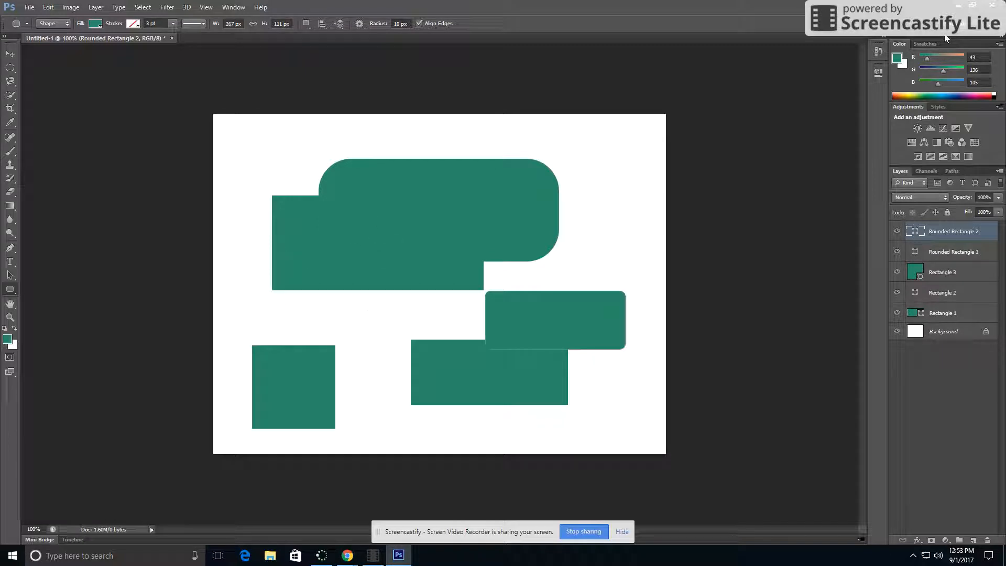
Step: Set the foreground colour to blue-violet (72, 53, 190) and draw a pentagon about 122 px wide near the canvas's upper-left corner
left_click(898, 59)
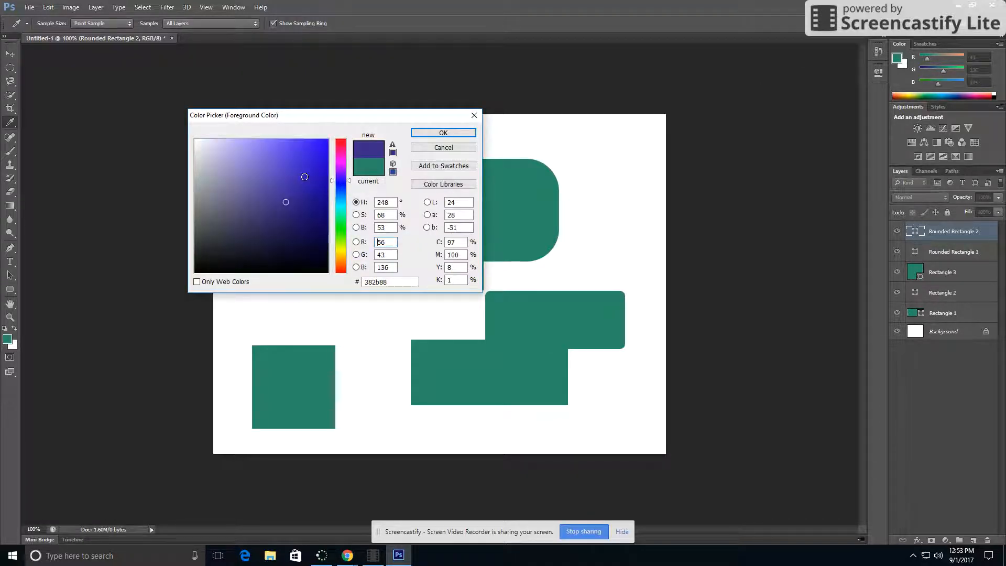
left_click(444, 133)
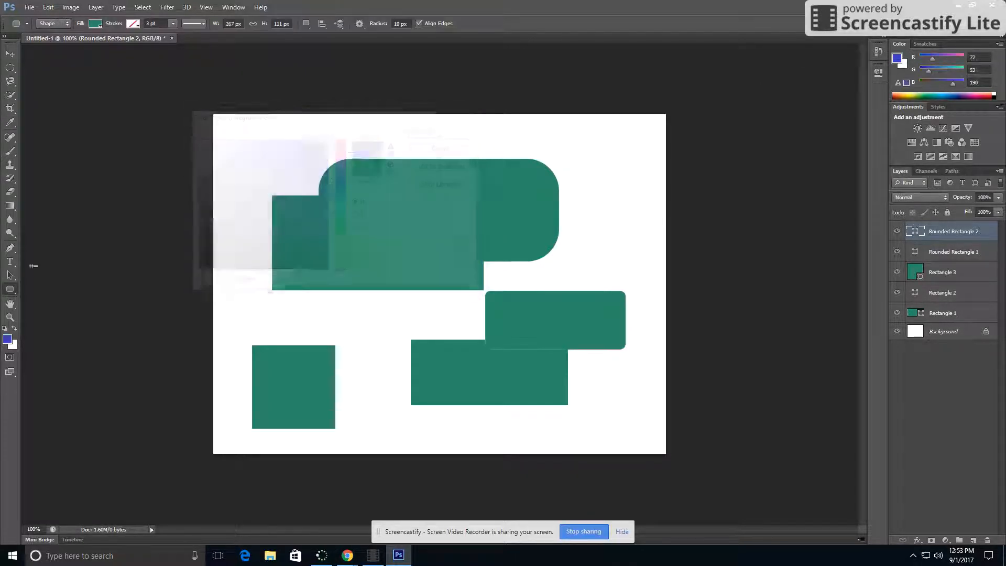
right_click(10, 290)
left_click(49, 318)
left_click_drag(256, 178, 286, 196)
Step: Draw two eight-sided polygons, a small one at the canvas's upper edge and one about 294 px across over the large rectangle
left_click(403, 23)
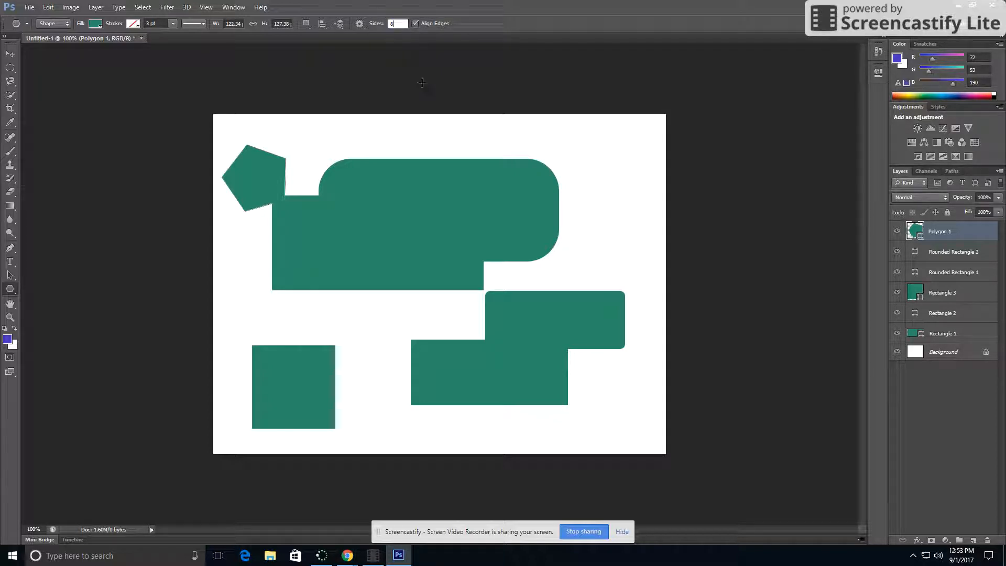
mouse_move(404, 124)
left_mouse_down()
mouse_move(461, 150)
mouse_move(417, 90)
mouse_move(408, 107)
left_mouse_up()
left_click_drag(404, 275, 409, 321)
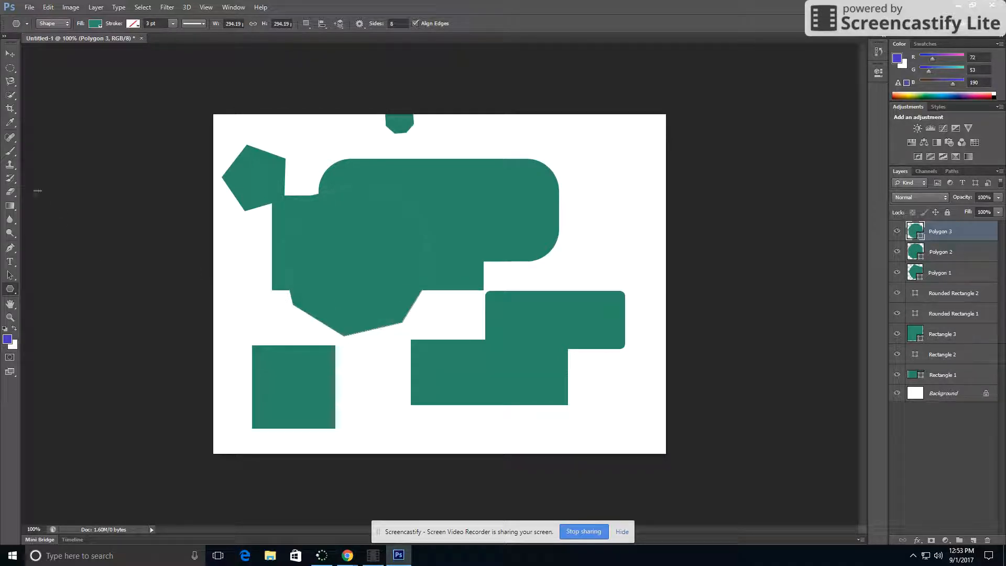
left_click(897, 59)
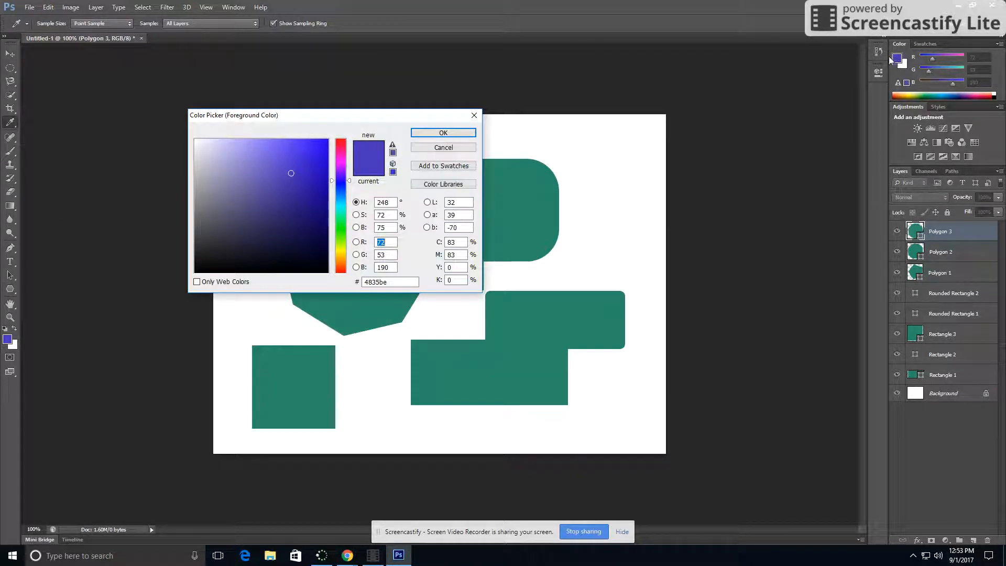
left_click(443, 134)
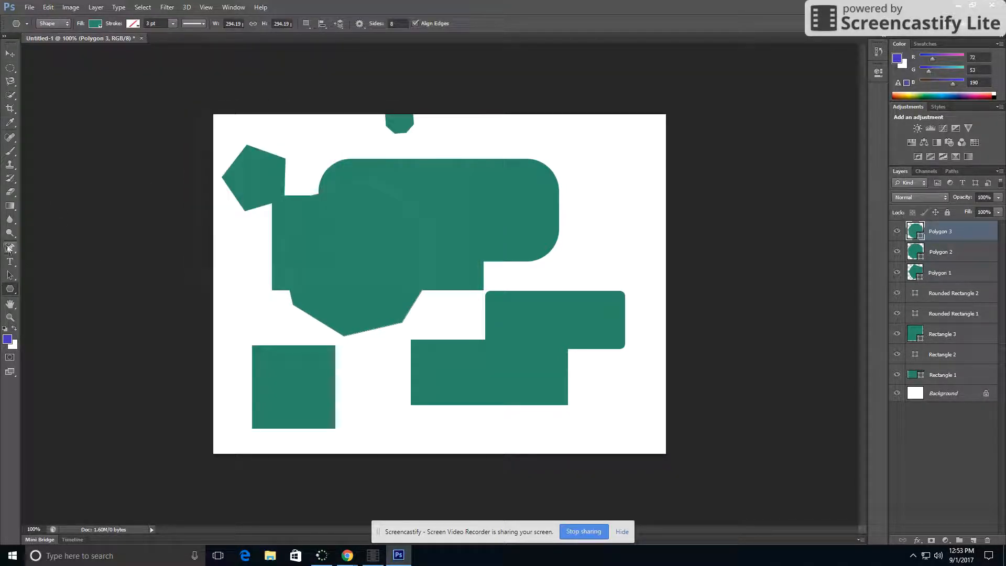
Step: Place a fleur-de-lis custom shape, 294.19 px wide and 294.19 px high, beside the large rounded rectangle at the canvas's right edge
right_click(10, 288)
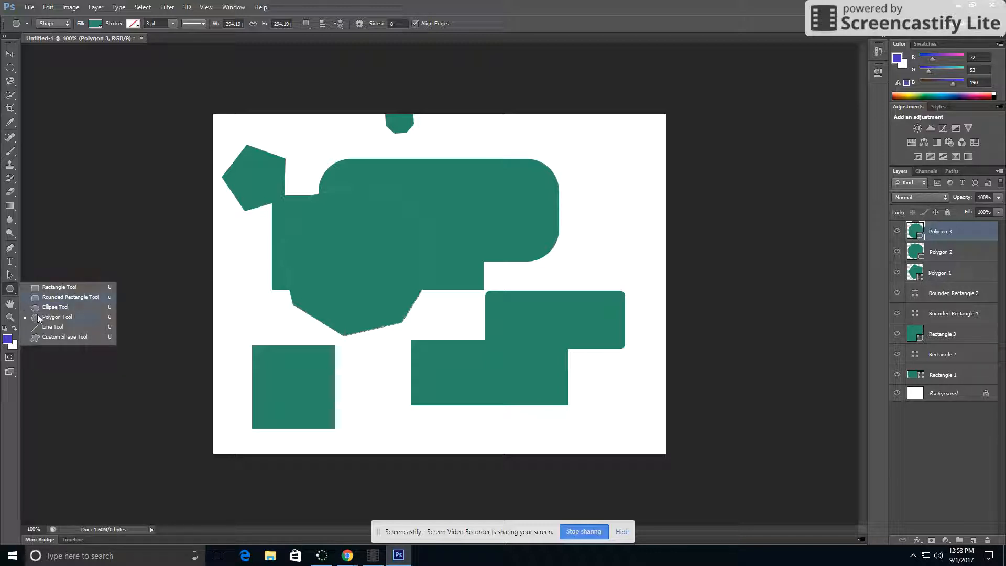
left_click(53, 338)
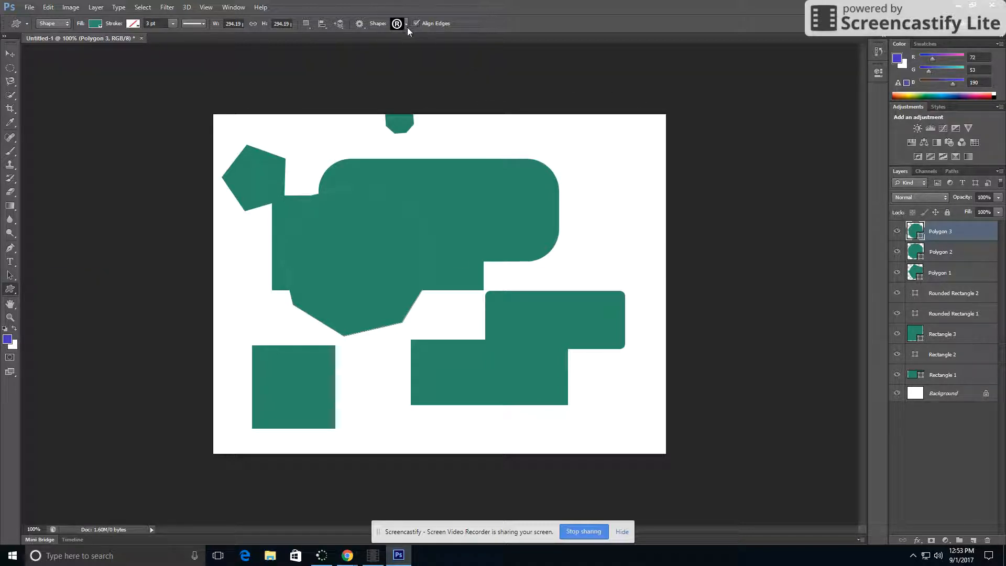
left_click(407, 25)
double_click(381, 80)
left_click(564, 164)
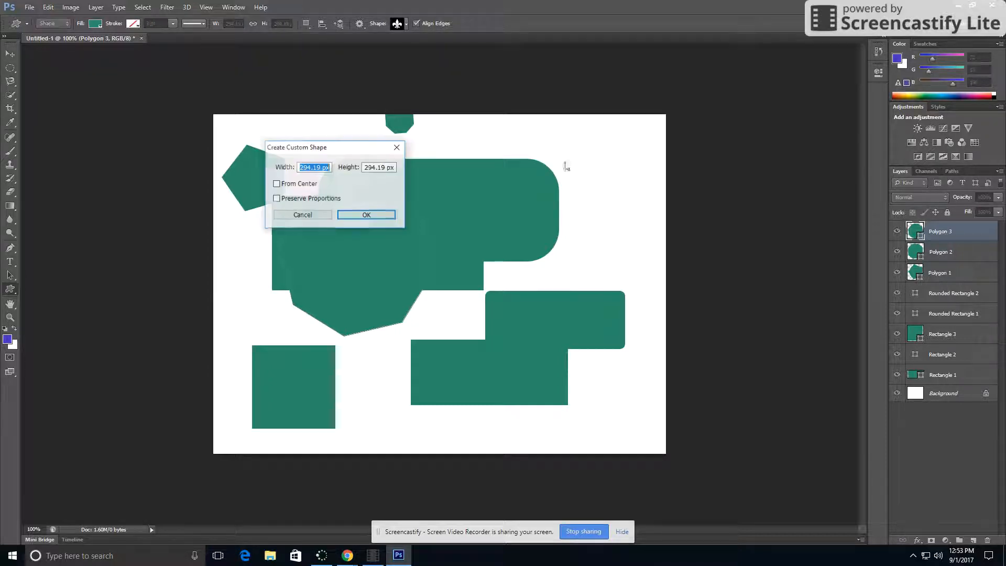
left_click(361, 215)
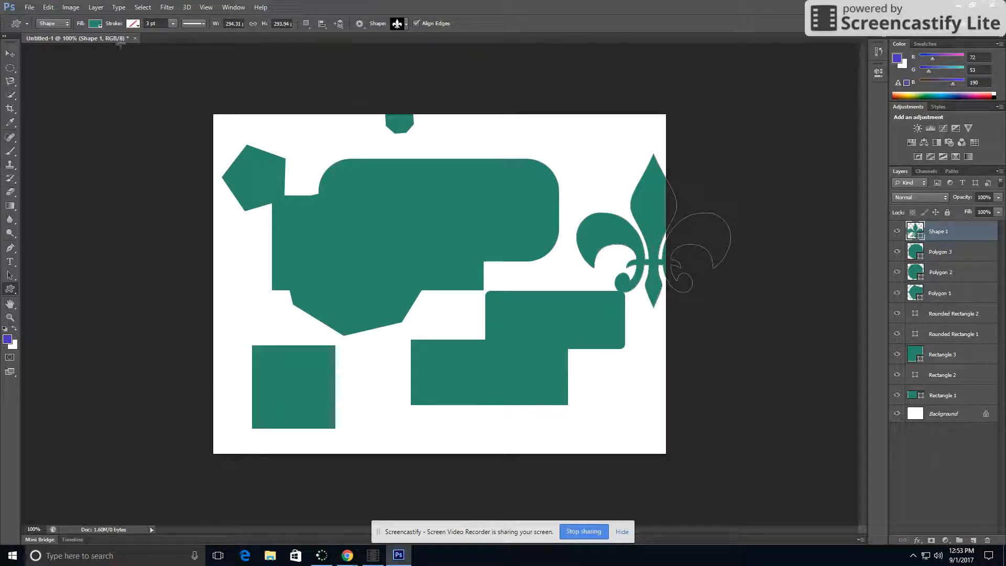
Step: Fill the fleur-de-lis with the recently used blue-violet and move it over the right half of the large rounded rectangle
left_click(92, 24)
left_click(46, 73)
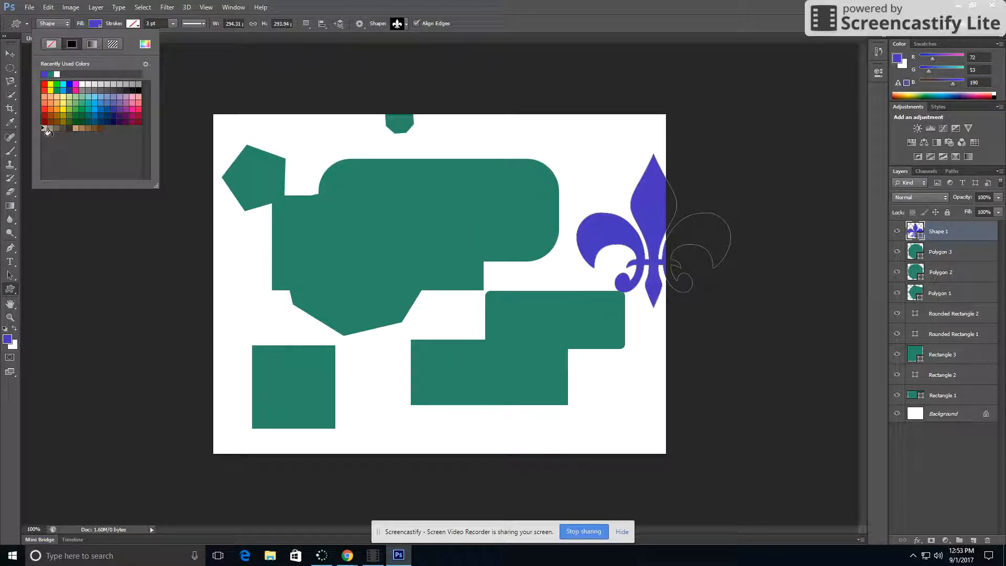
left_click(10, 53)
left_click_drag(650, 215, 466, 221)
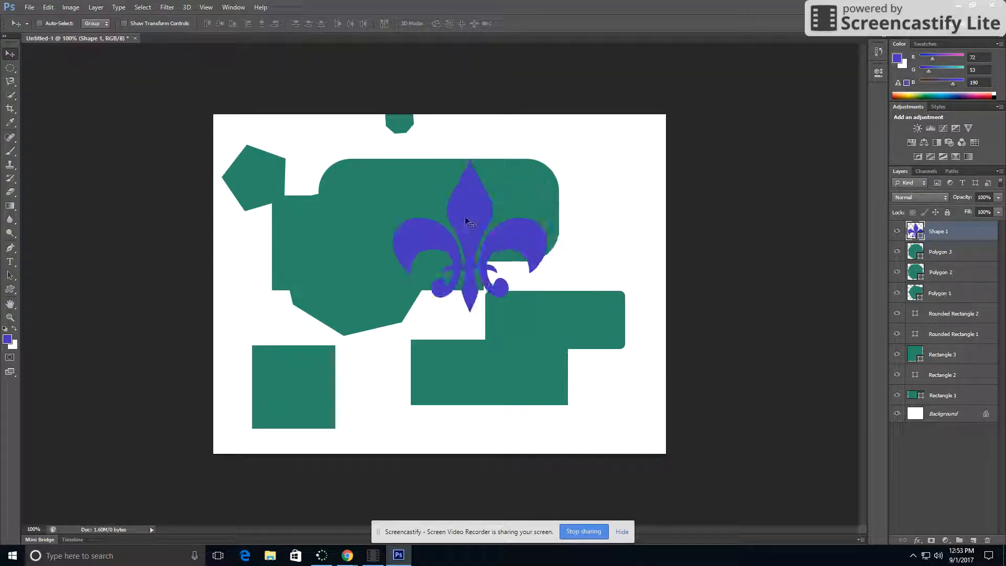
Step: Create a second new document, 12 by 9 inches at 72 pixels/inch, in RGB Color with a white background
left_click(32, 9)
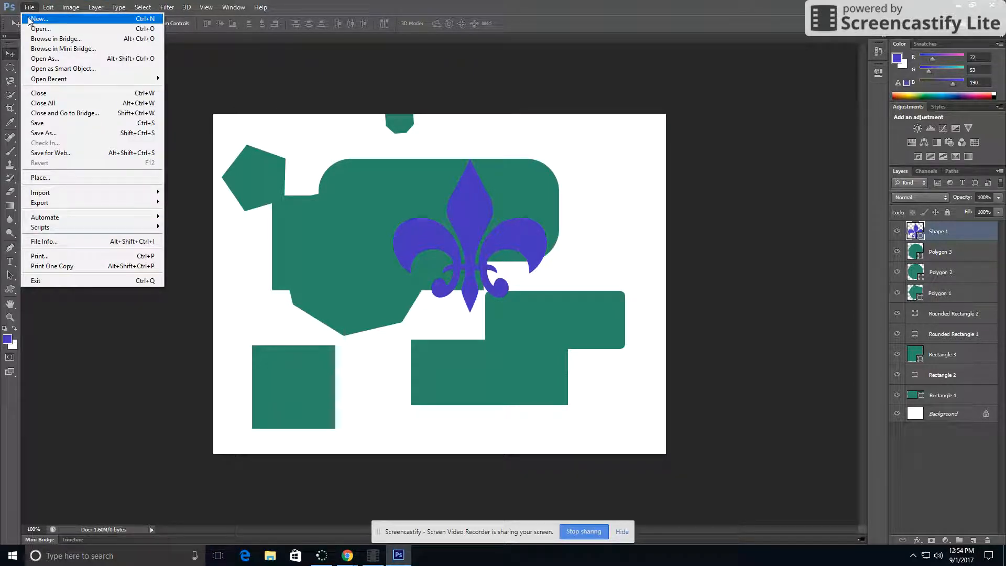
left_click(28, 19)
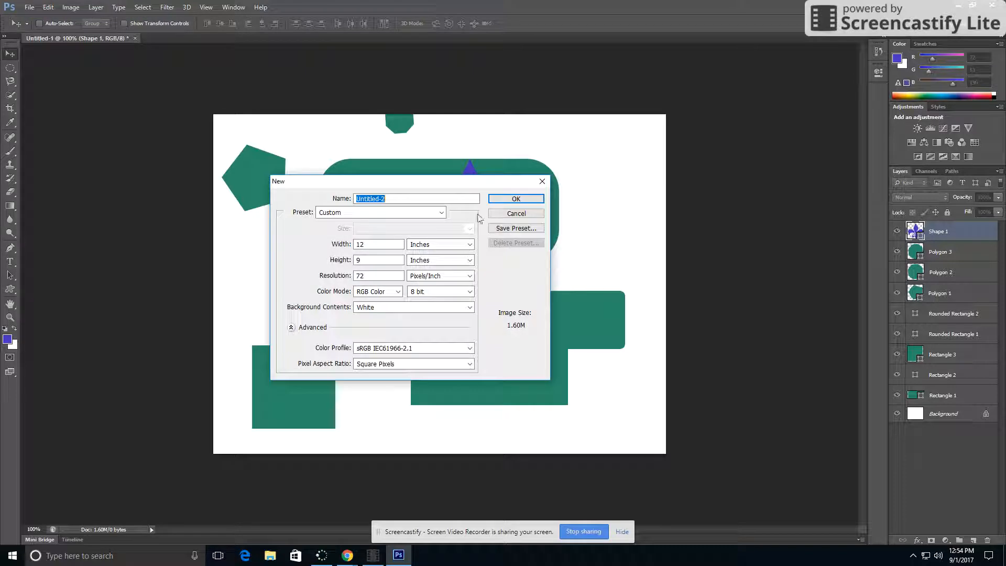
left_click(518, 199)
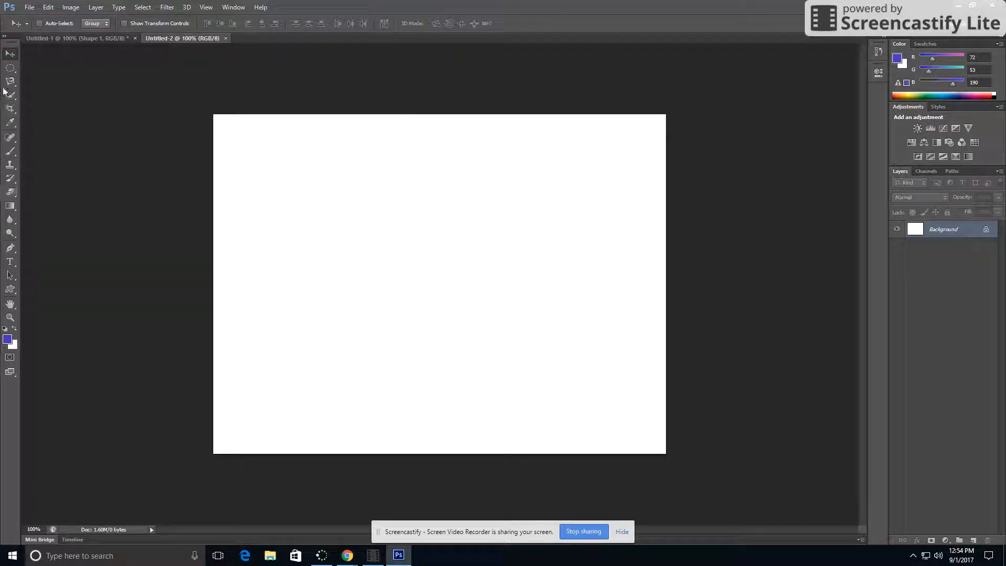
Step: Make a circular selection near the middle of the blank canvas with the Elliptical Marquee tool
left_click(8, 69)
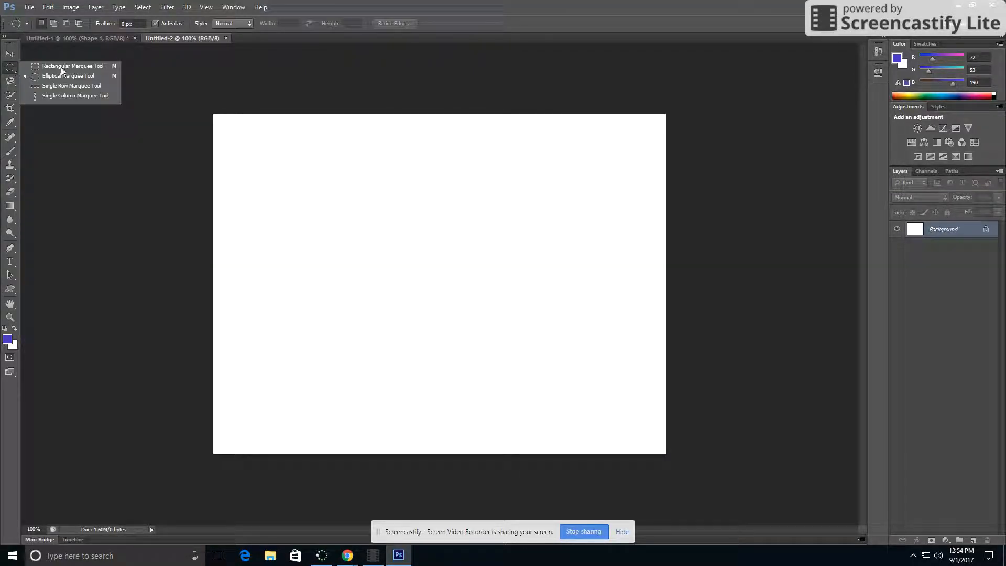
left_click(63, 77)
left_click_drag(325, 219, 555, 364)
key("shift")
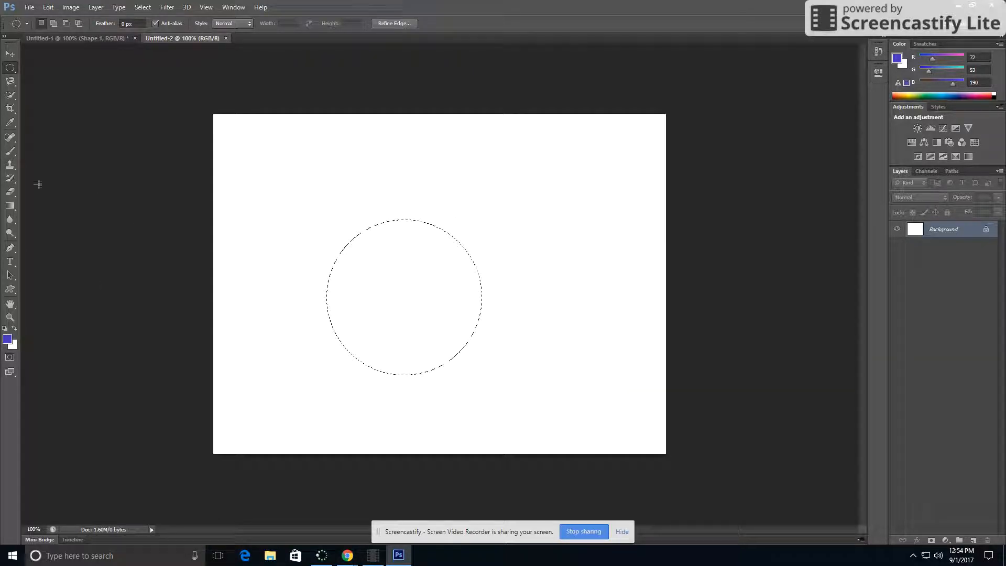
Step: Fill the circular selection with the red-blue-white linear gradient, running horizontally from its left edge to its right edge
left_click(13, 205)
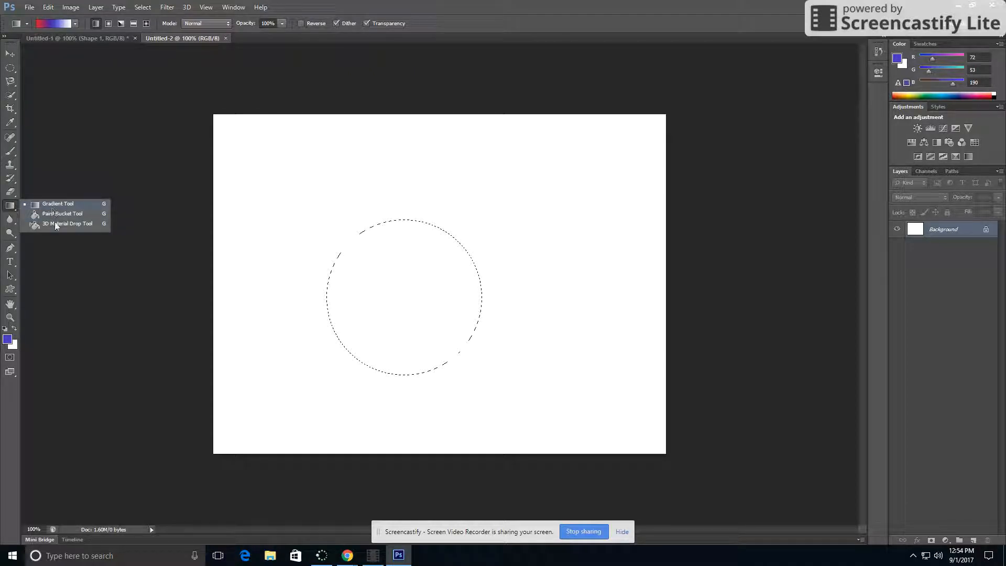
left_click(12, 192)
left_click(10, 180)
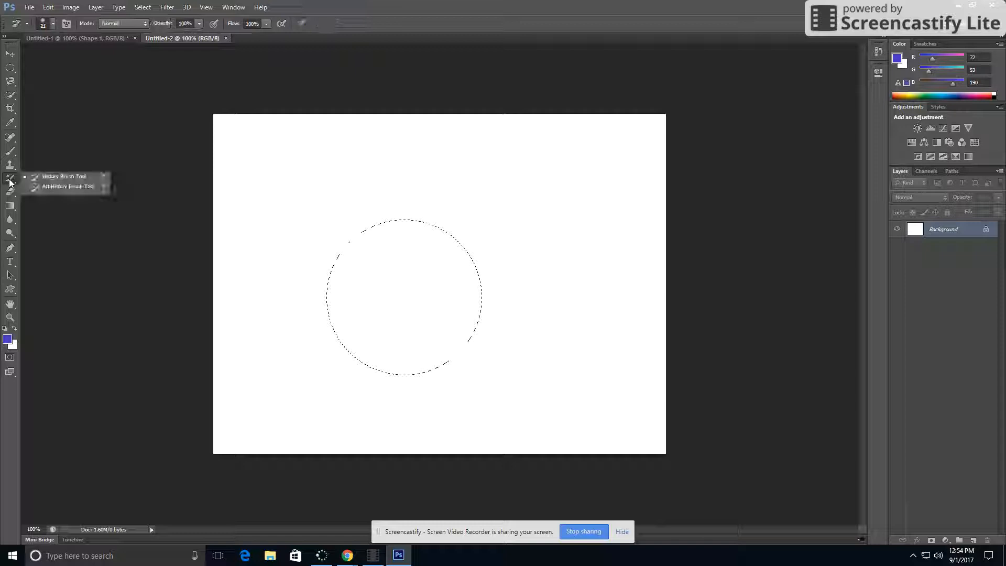
left_click(10, 205)
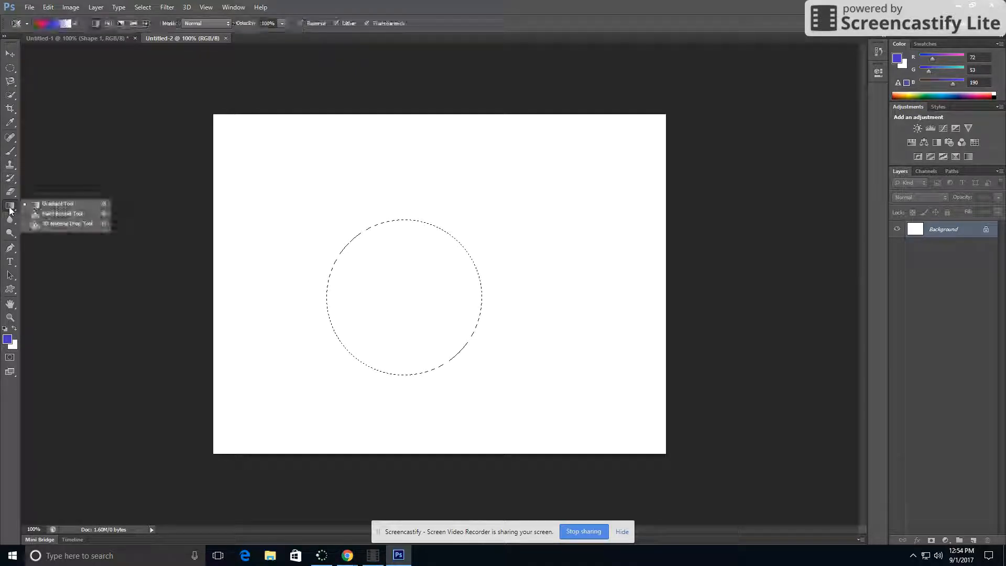
left_click(50, 207)
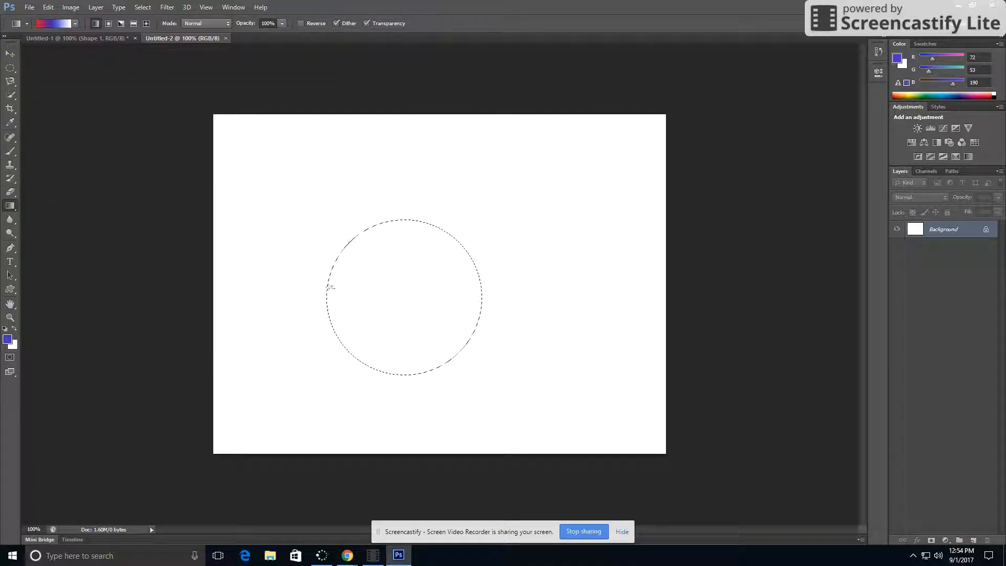
left_click_drag(331, 288, 480, 290)
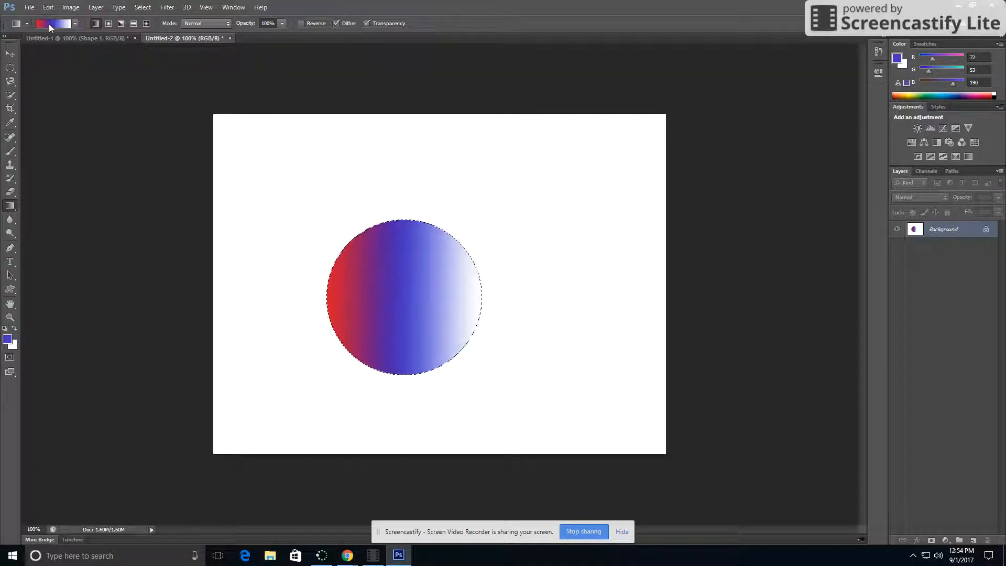
Step: Edit the current gradient by adding a green color stop at the 17% location, between the red and blue stops
left_click(48, 23)
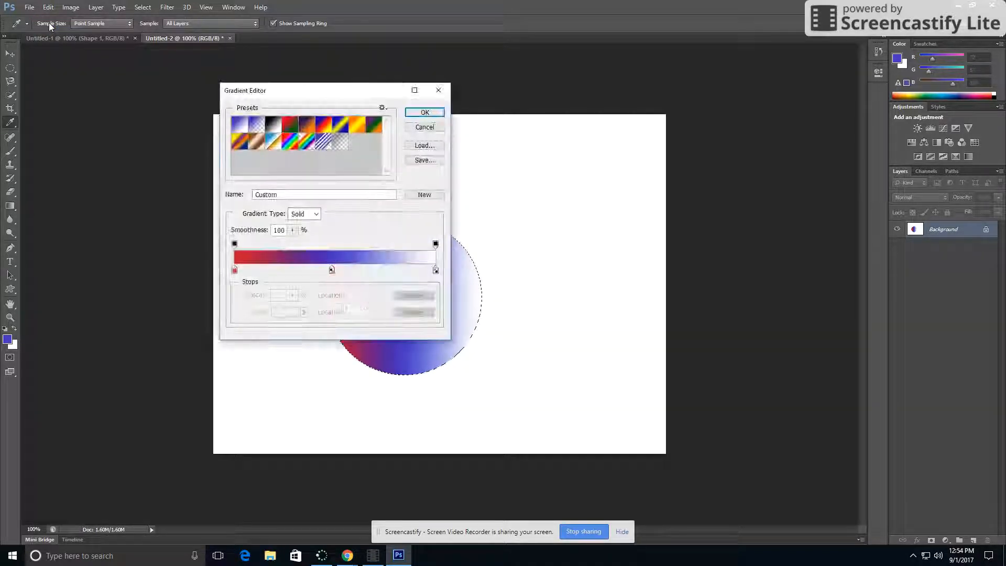
left_click(333, 270)
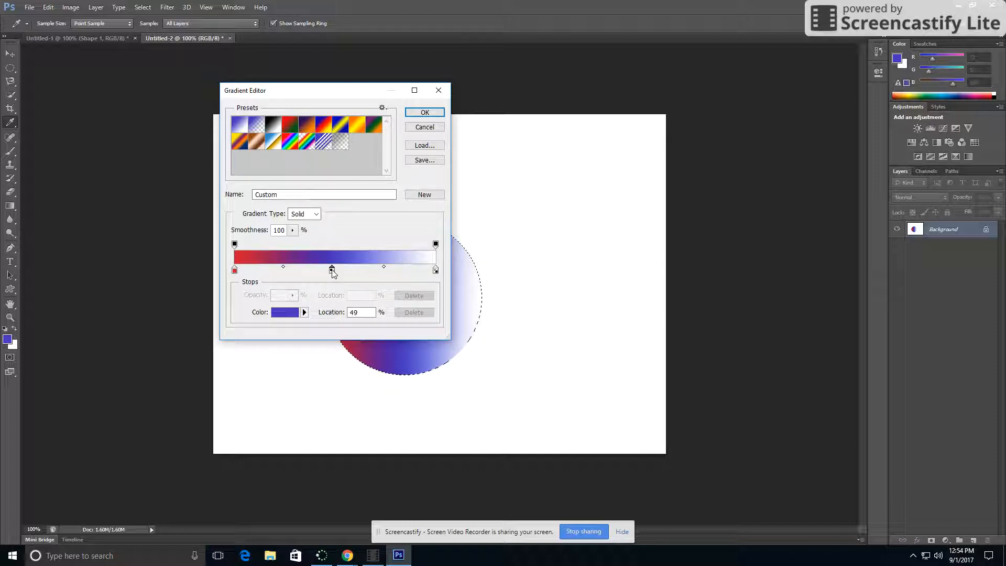
left_click(284, 268)
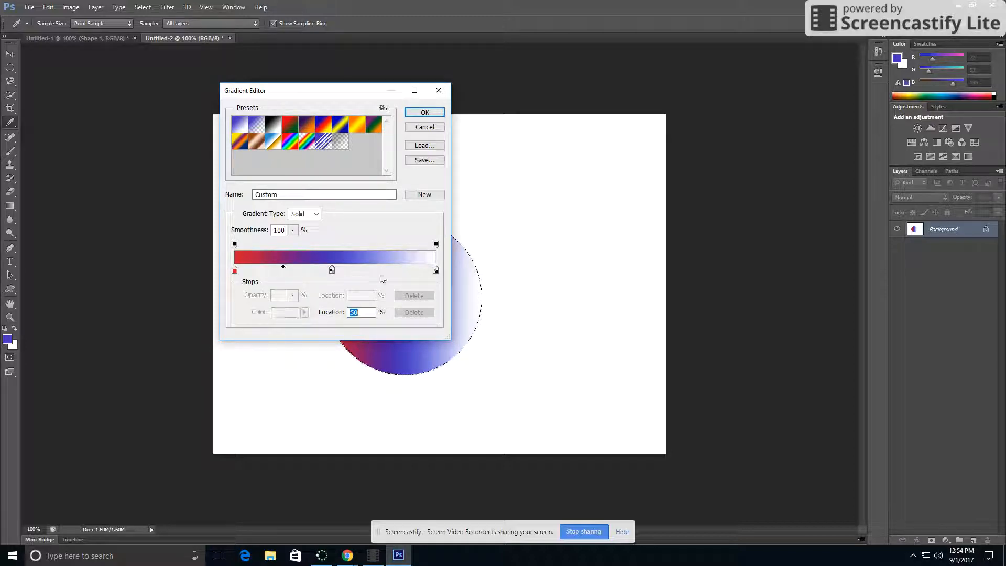
left_click(269, 270)
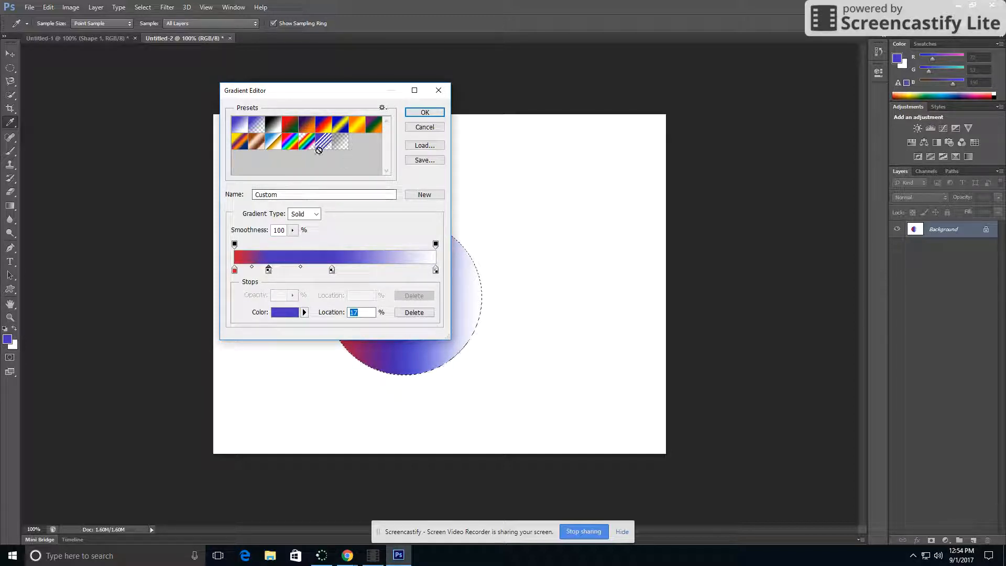
double_click(269, 270)
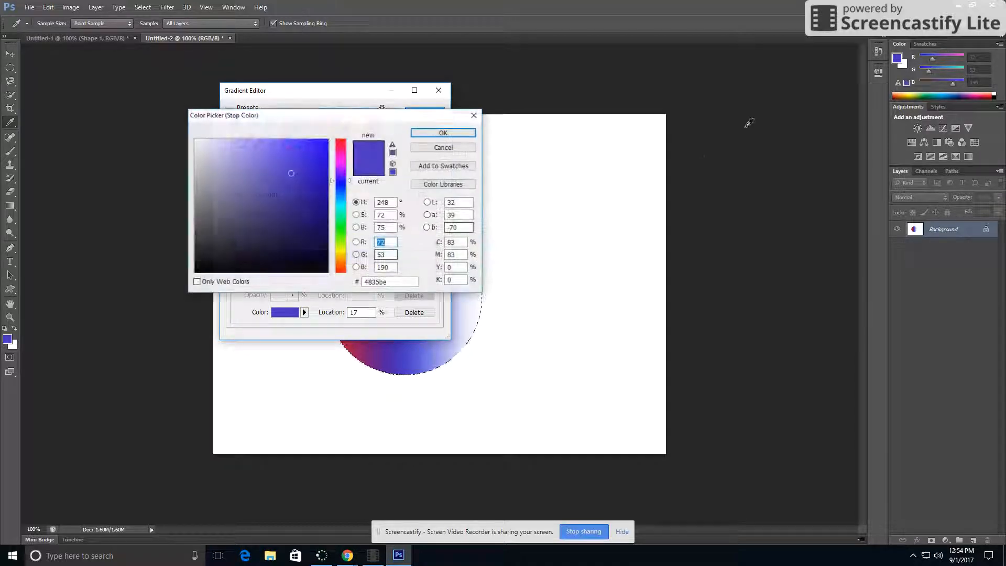
left_click(339, 222)
left_click(271, 200)
left_click(419, 134)
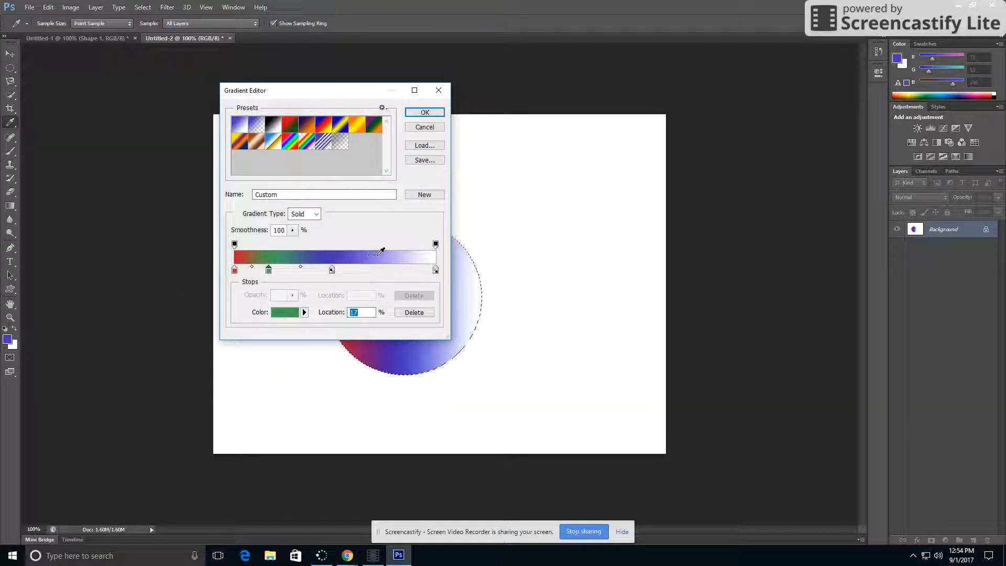
Step: Add a yellow-green (a6be35) color stop to the gradient at the 69% location, between the blue and white stops
left_click(375, 270)
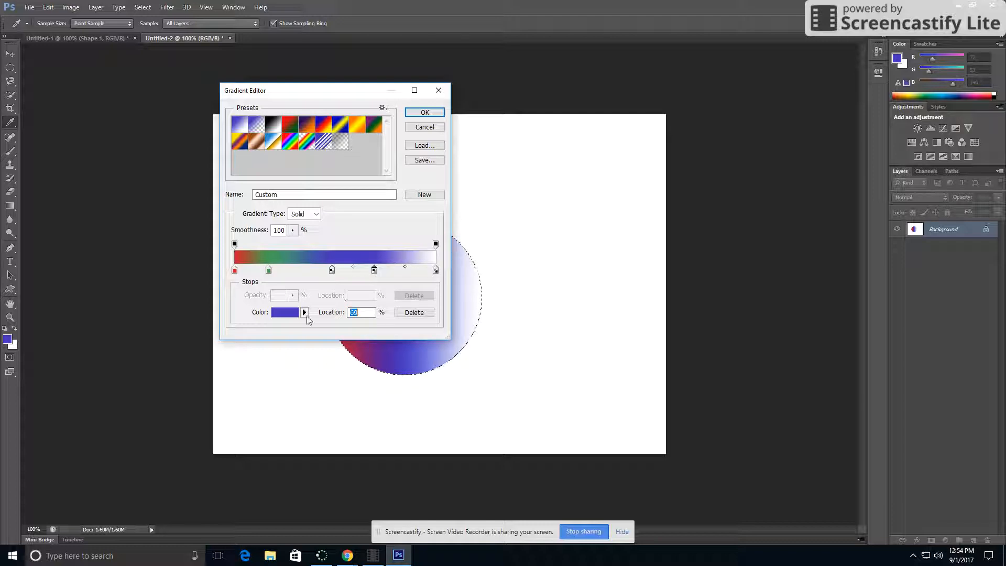
left_click(278, 314)
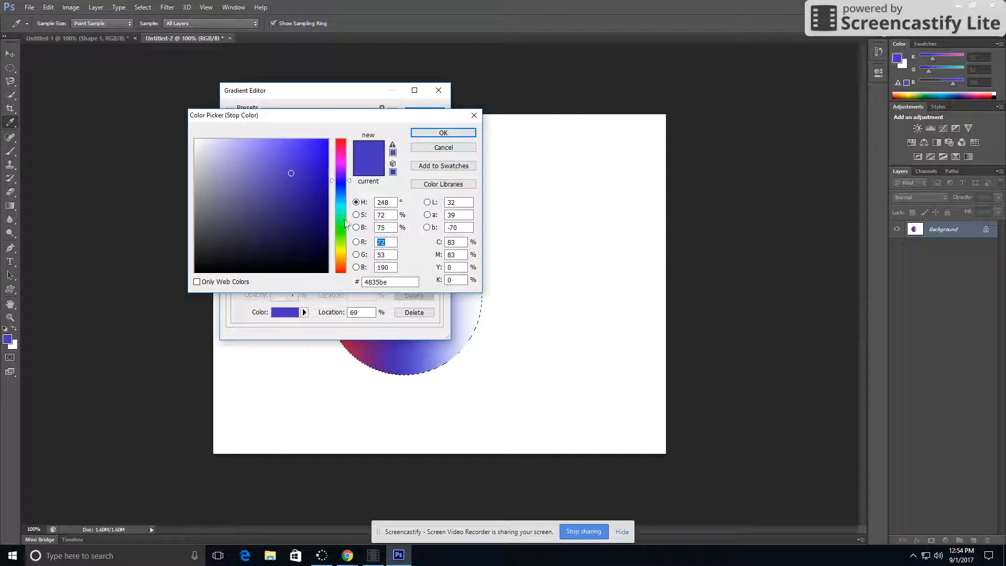
left_click(342, 248)
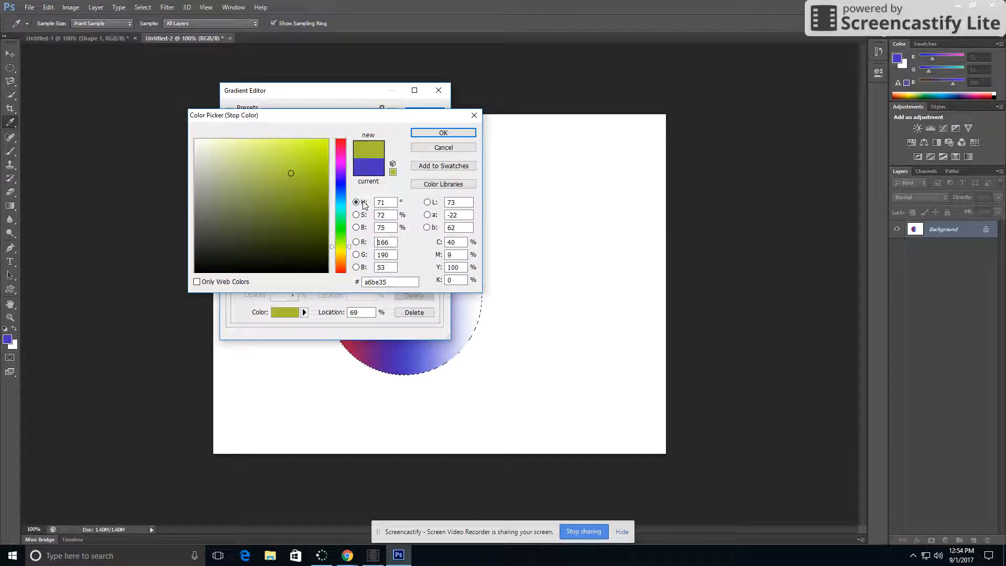
left_click(443, 133)
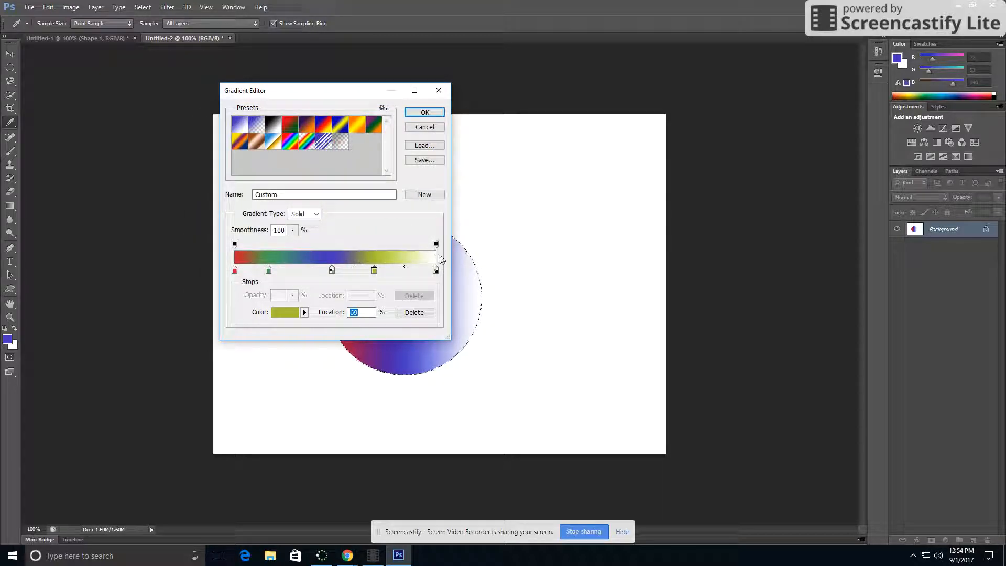
Step: Try adding opacity stops at the 29% and 70% locations of the gradient, deleting each one
left_click(293, 245)
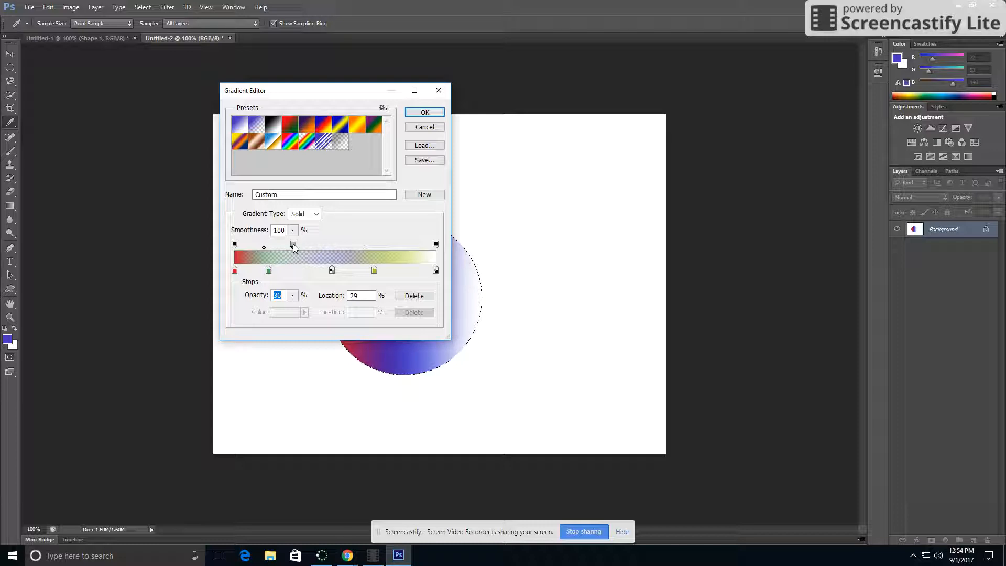
left_click(412, 296)
left_click(376, 246)
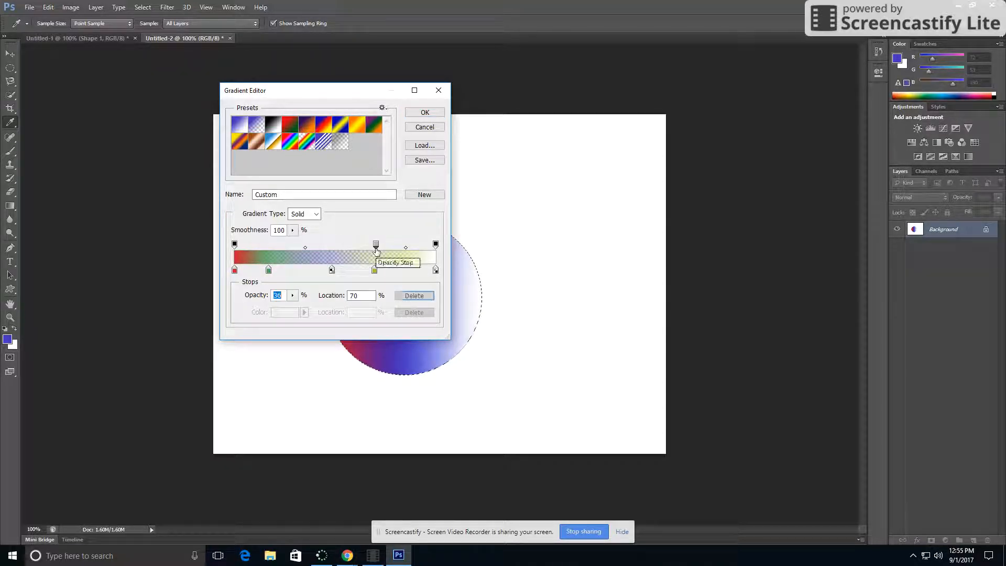
left_click(408, 297)
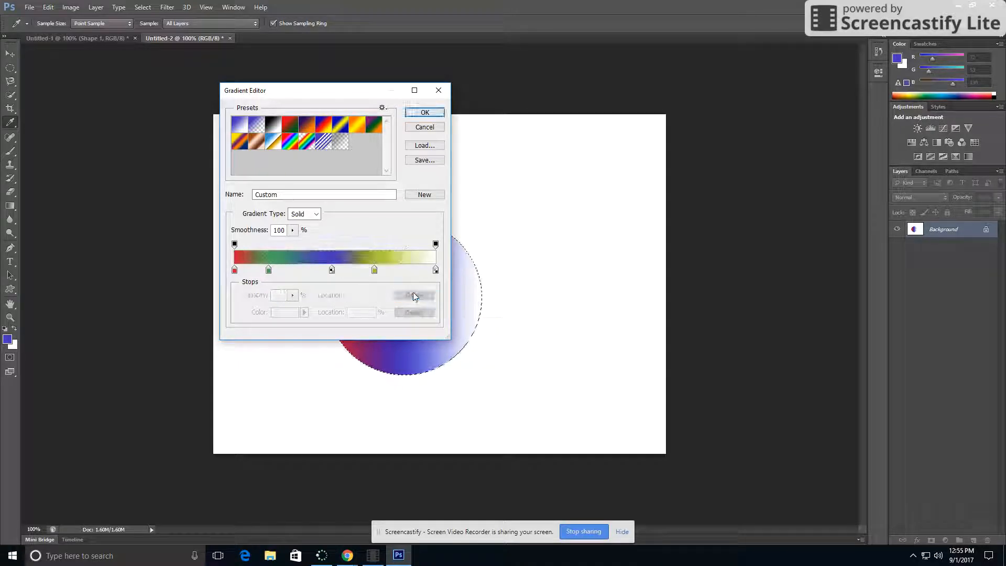
Step: Accept the edited gradient and refill the circular selection with it, trying several directions and ending with a slight downward tilt from left edge to right edge
left_click(424, 112)
left_click_drag(332, 288, 432, 289)
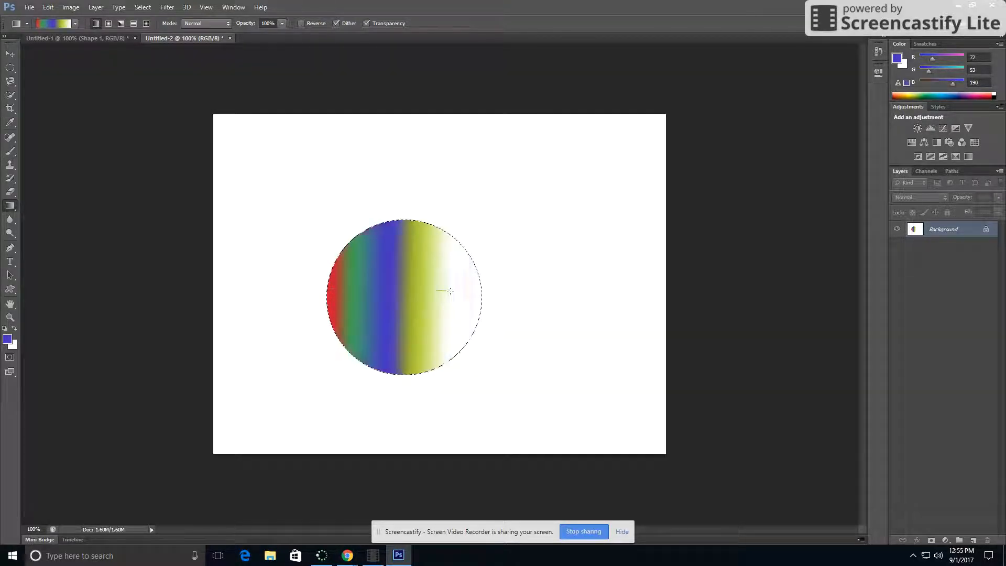
left_click_drag(383, 246, 433, 289)
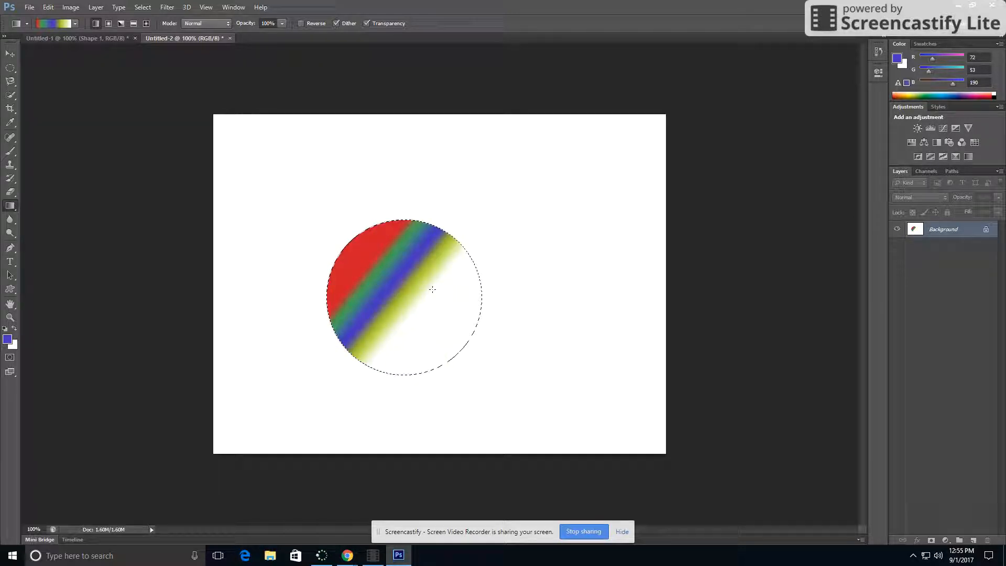
left_click_drag(386, 325, 386, 325)
left_click_drag(339, 284, 471, 309)
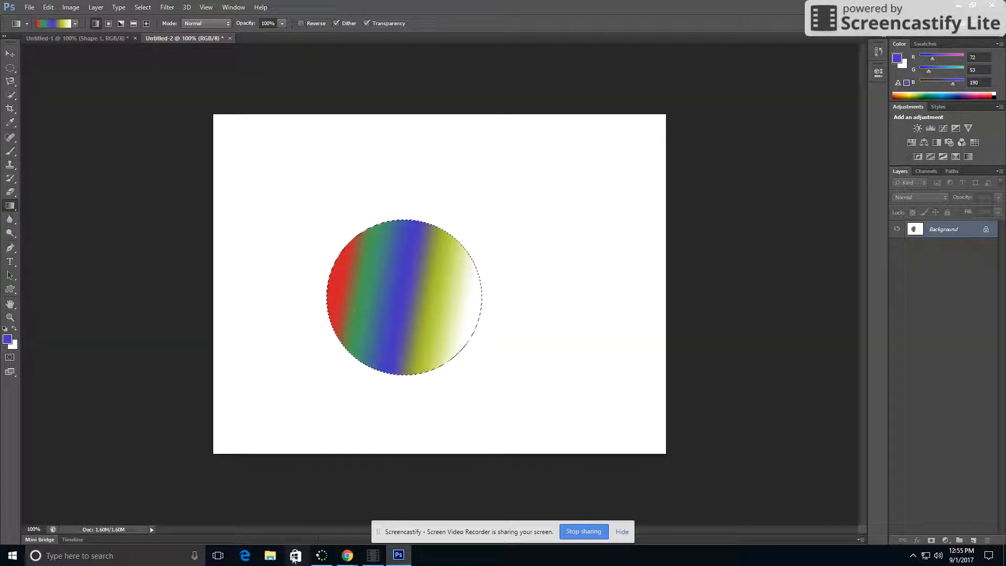
Step: Switch to the LanSchool Teacher Console and stop showing the teacher's screen to the students
left_click(322, 556)
left_click(168, 160)
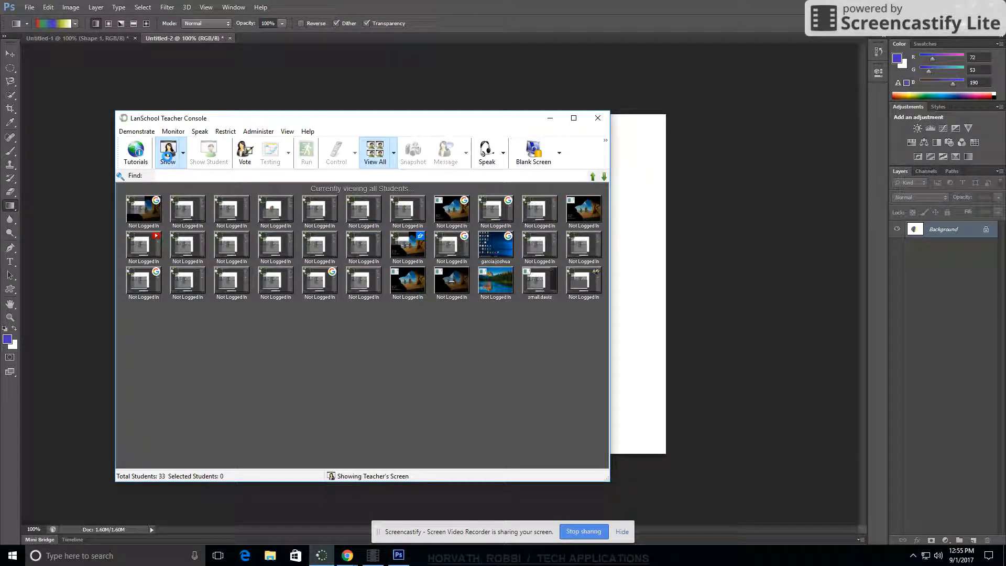